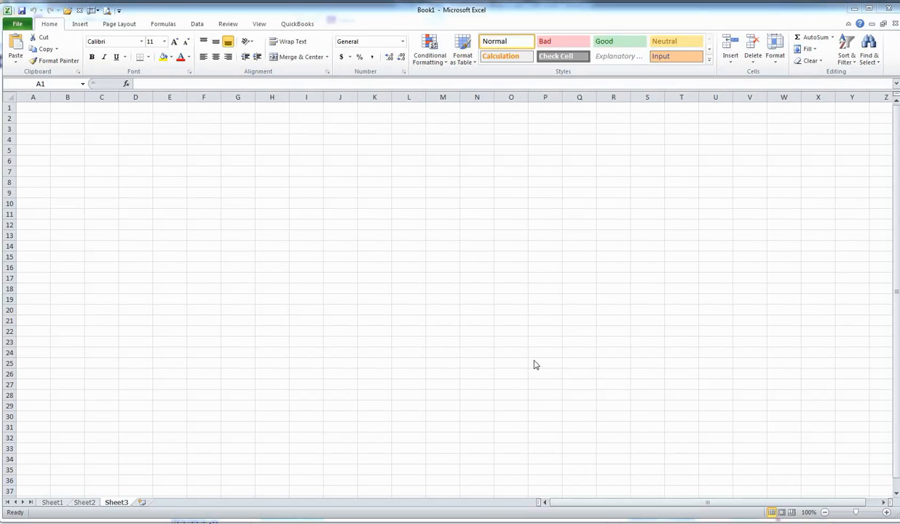
Switch to Sheet1 and view the customization options of the Quick Access Toolbar.
click(59, 503)
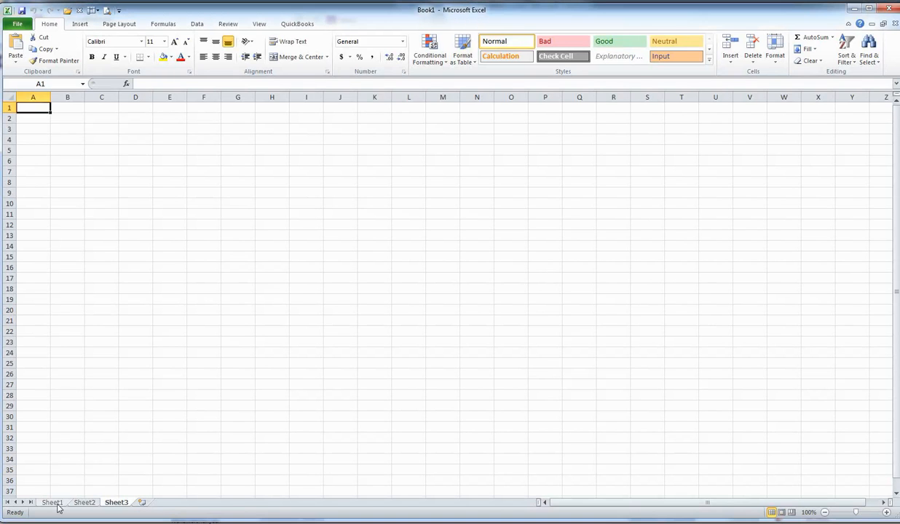
click(59, 503)
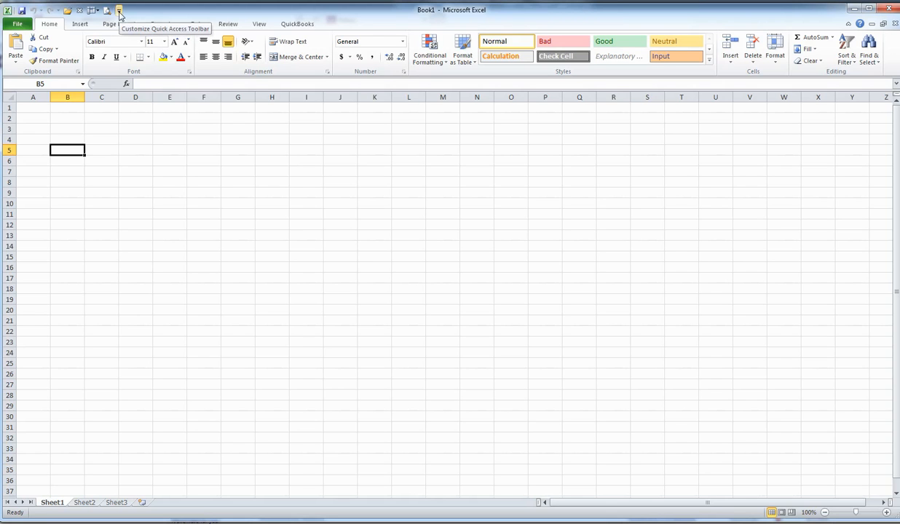
click(120, 12)
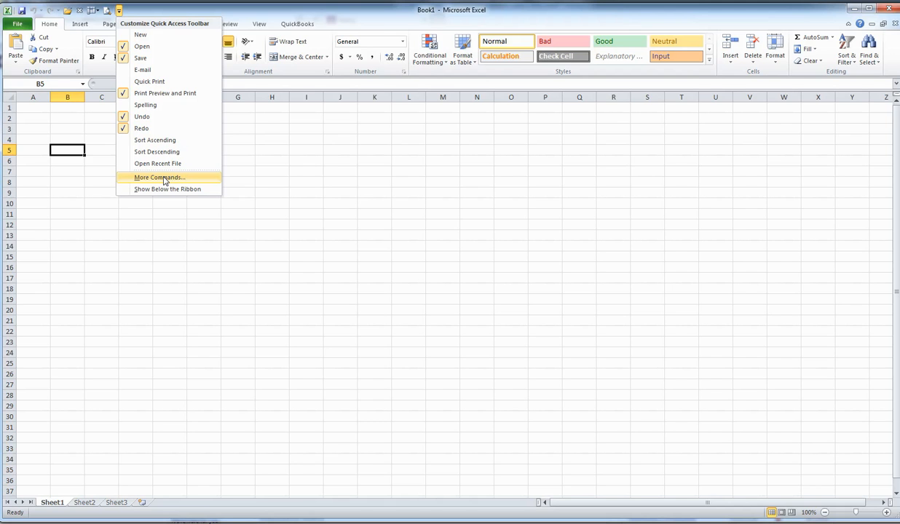
click(170, 222)
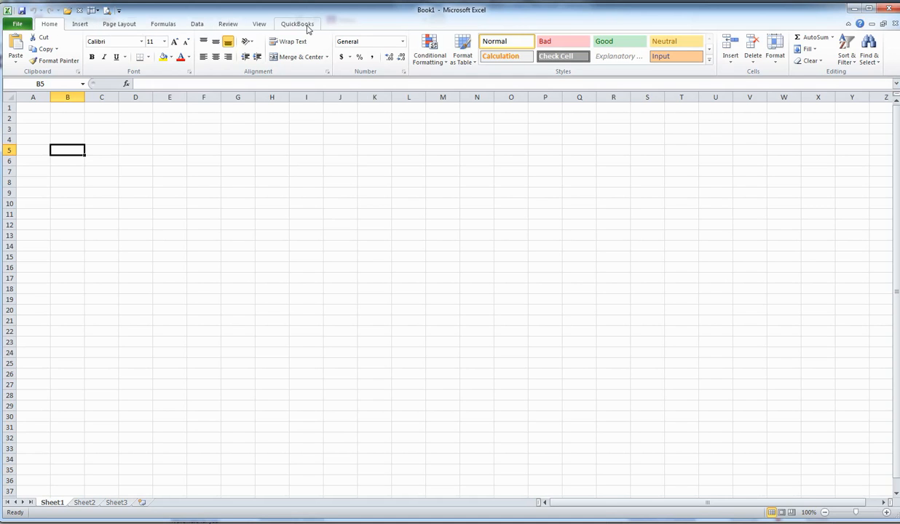
Look through the File, Insert, Page Layout, Formulas and Data commands, ending back on the Home commands.
click(19, 24)
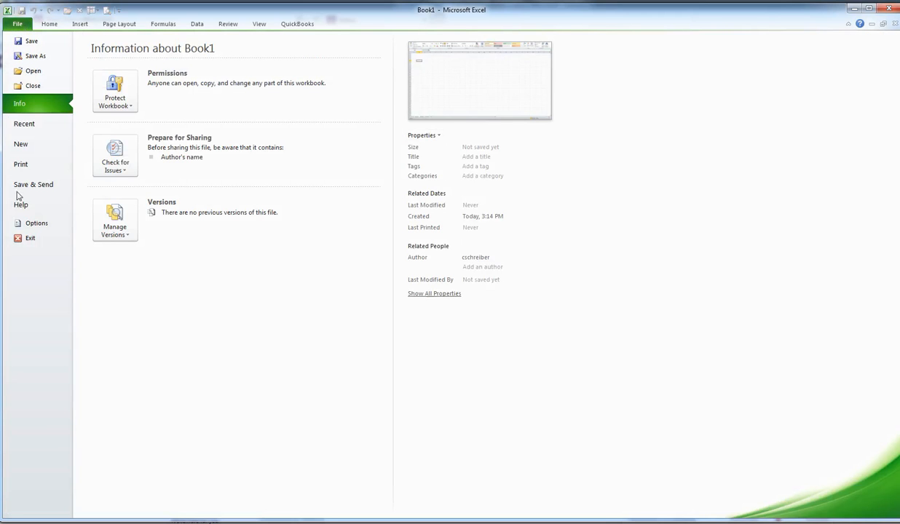
click(50, 24)
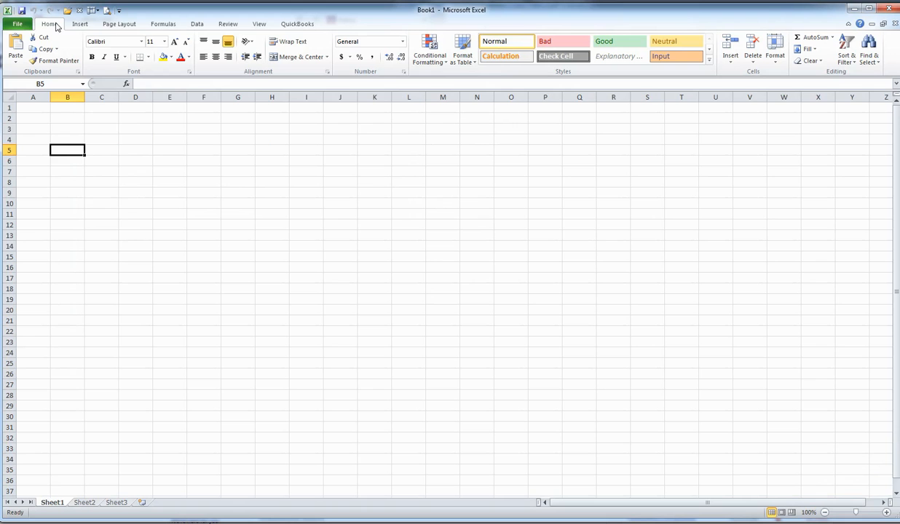
click(80, 26)
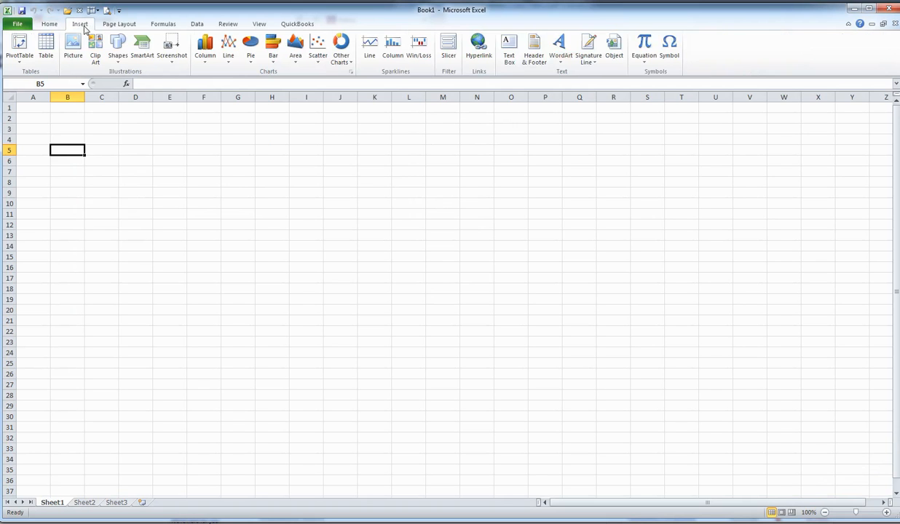
click(113, 26)
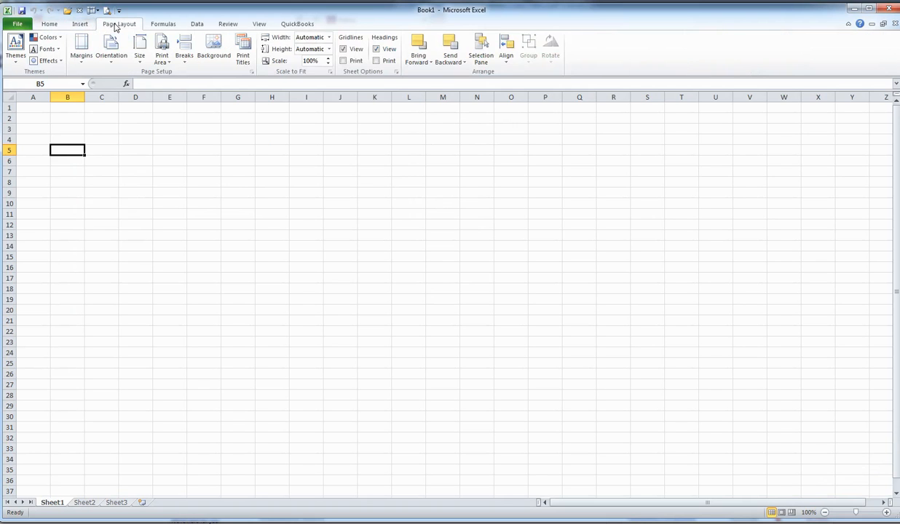
click(160, 27)
click(194, 26)
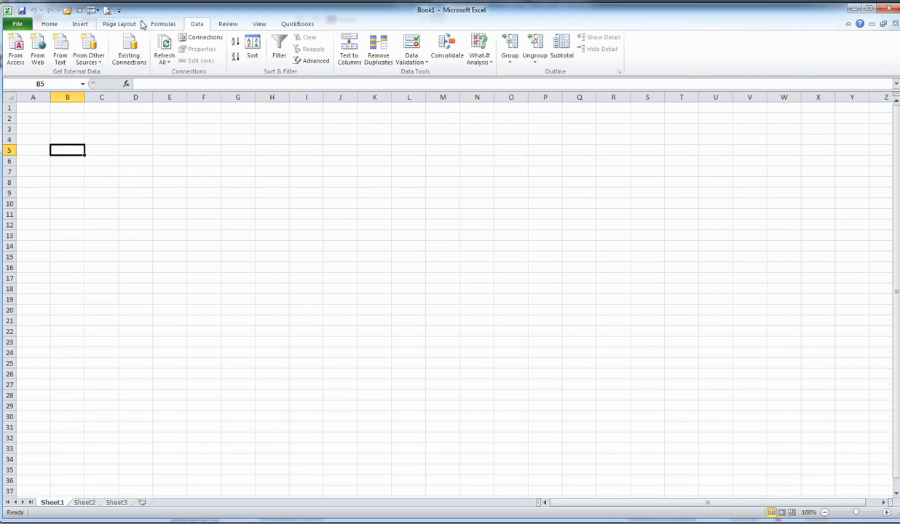
click(49, 26)
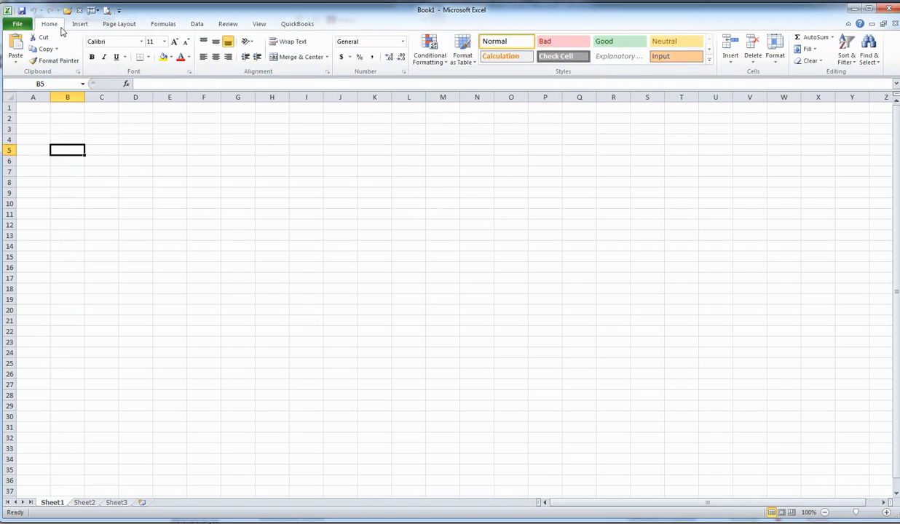
Open Insert Function for cell B5 and list the functions of the All category.
click(127, 85)
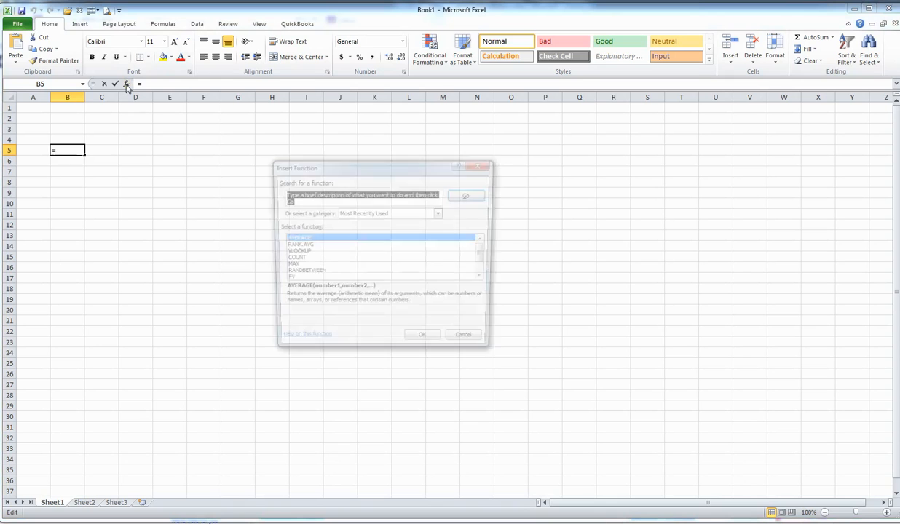
click(430, 213)
click(347, 234)
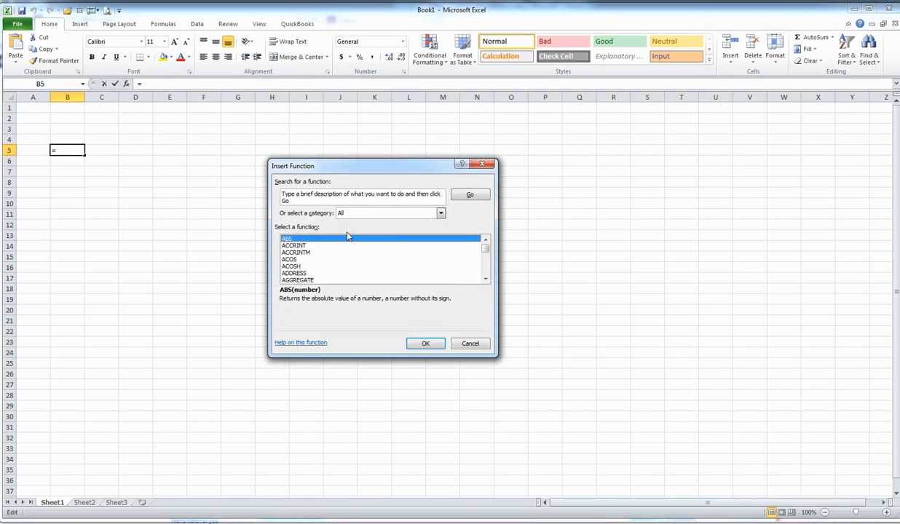
mouse_move(485, 249)
mouse_down()
mouse_move(486, 279)
mouse_move(483, 243)
mouse_up()
Search the functions for "Payment", view the arguments of the PMT function, and cancel without inserting it.
click(305, 201)
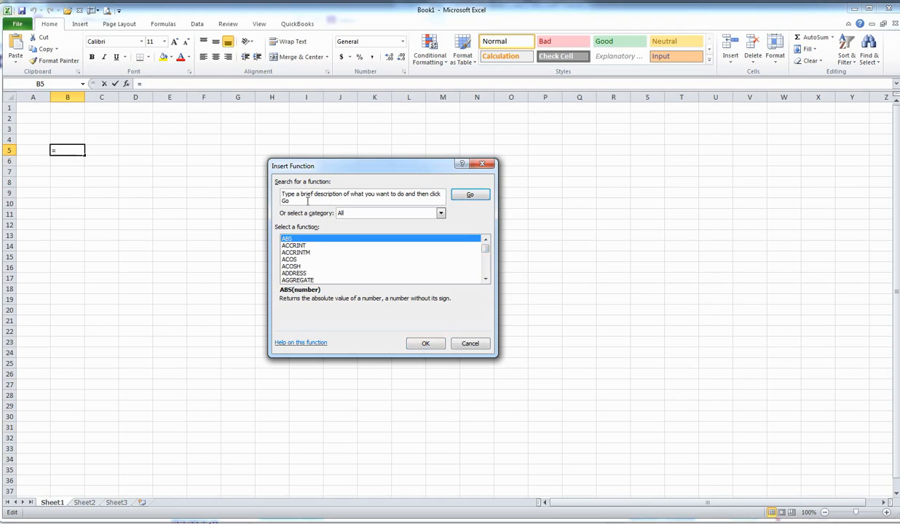
drag(307, 201, 267, 190)
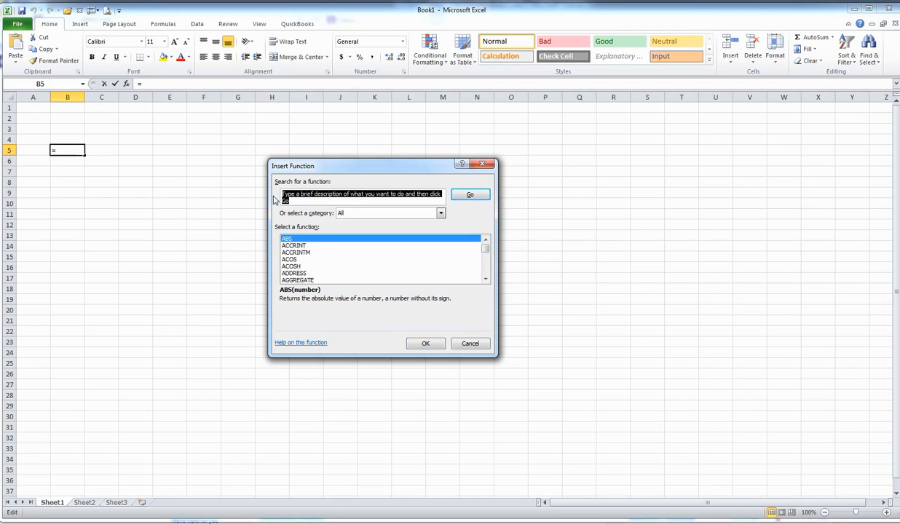
text(Pmt)
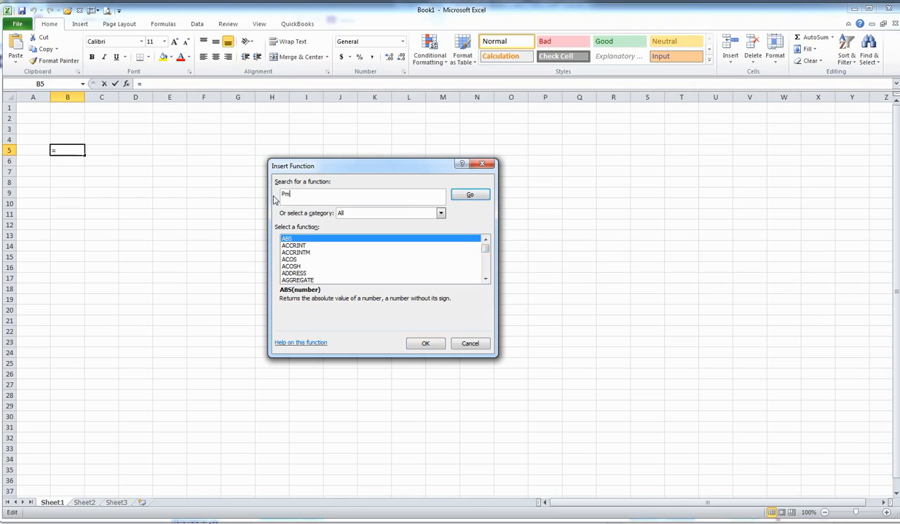
key(BackSpace)
key(BackSpace)
text(ayment)
key(Return)
key(Return)
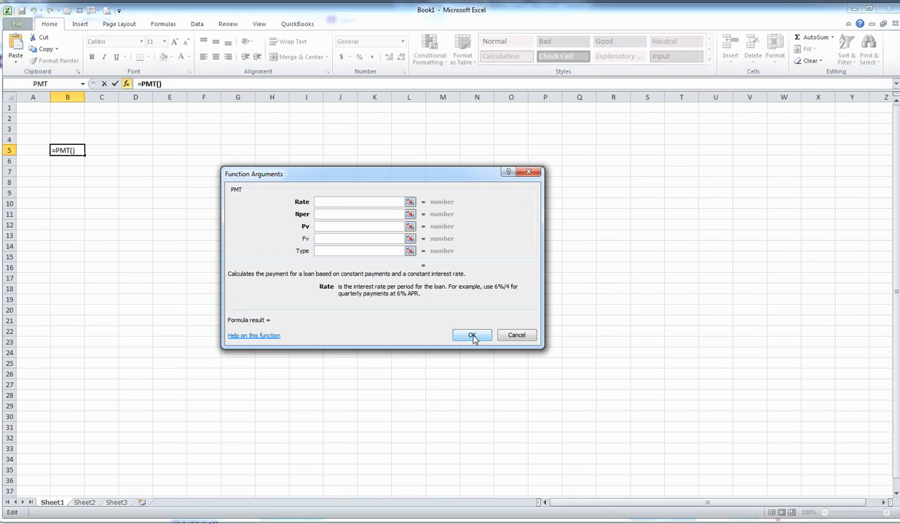
key(Escape)
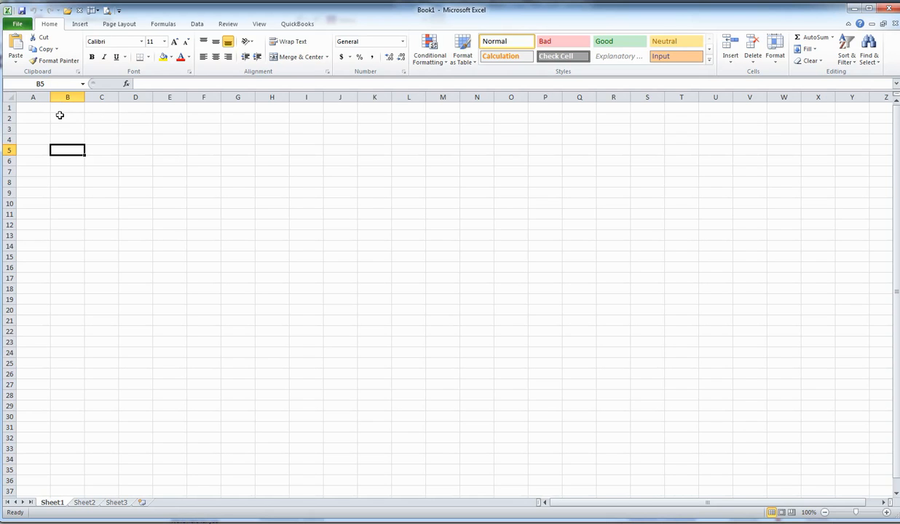
View the Sheet2 and Sheet3 worksheets and return to Sheet1.
click(232, 117)
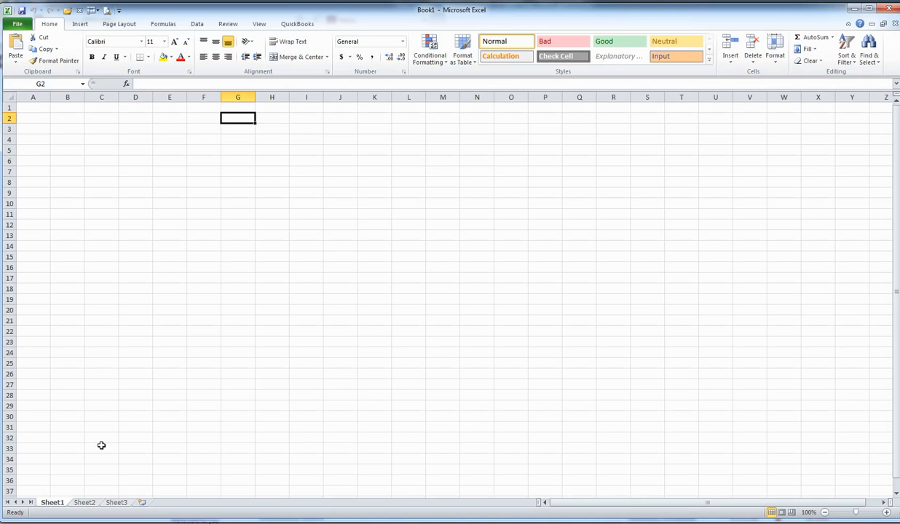
click(82, 504)
click(116, 503)
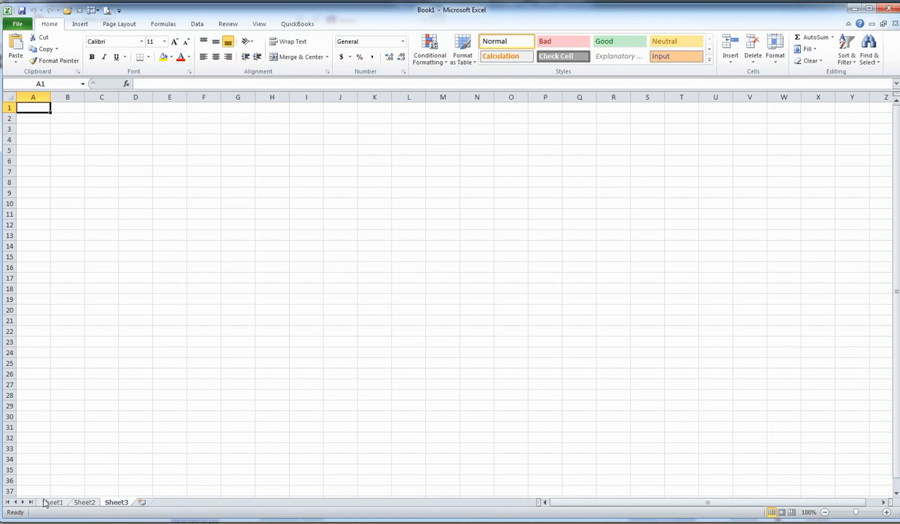
click(52, 503)
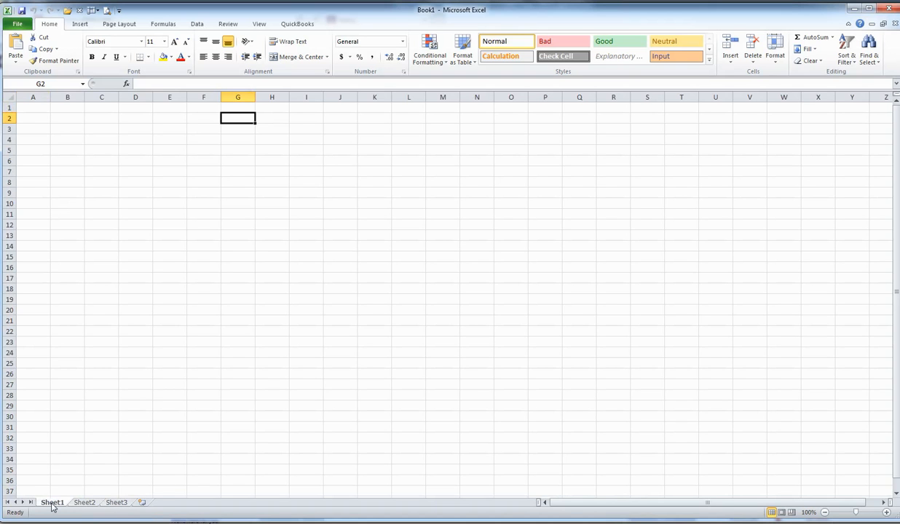
click(84, 503)
click(115, 503)
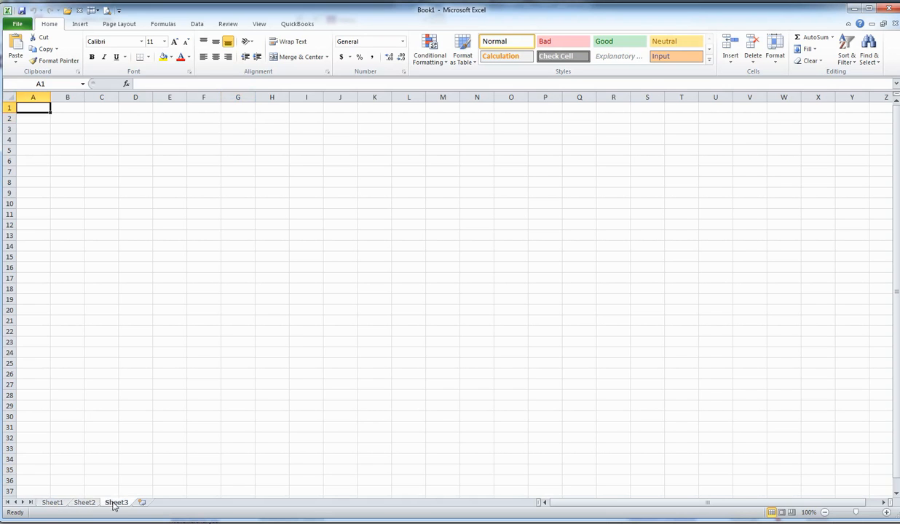
click(54, 503)
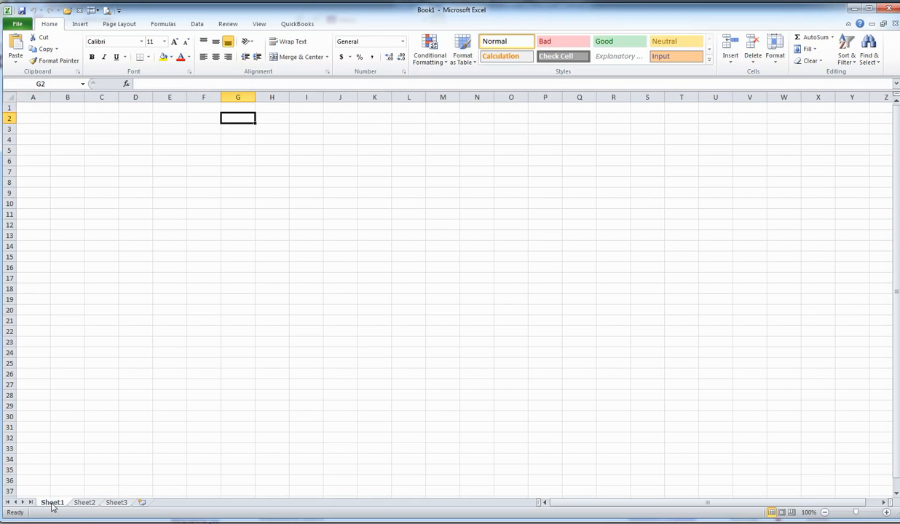
Rename the Sheet1 worksheet as "Cash 1".
double_click(51, 504)
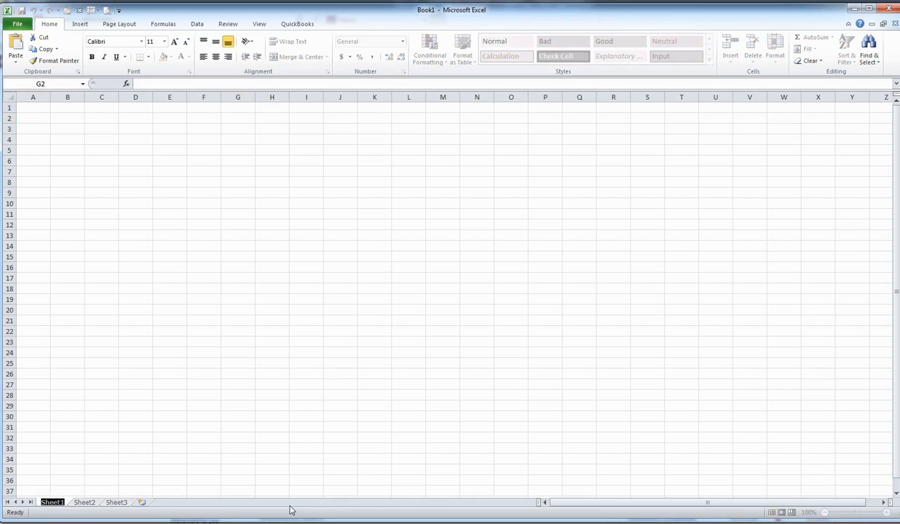
text(C)
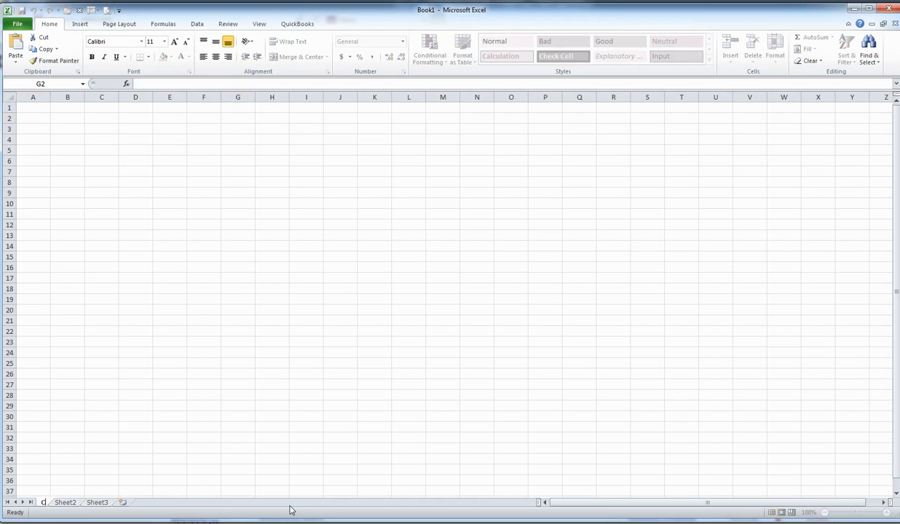
text(ash 1)
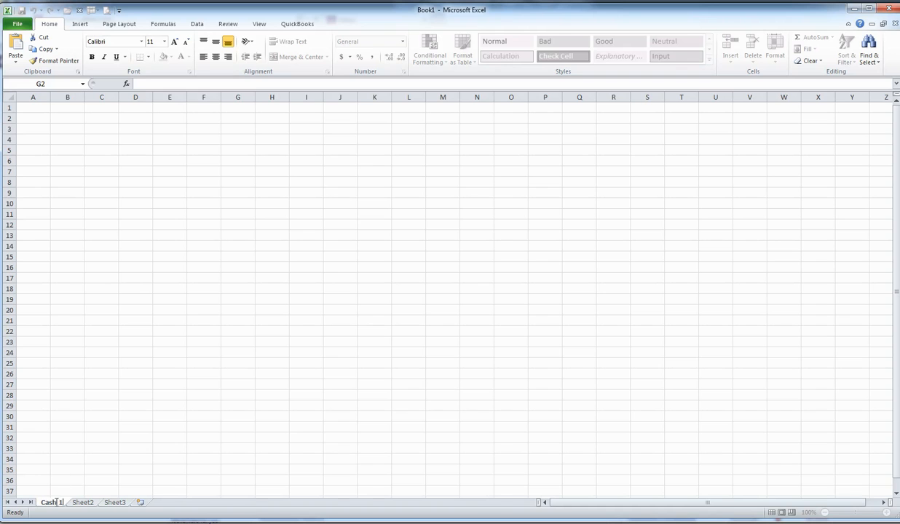
click(72, 459)
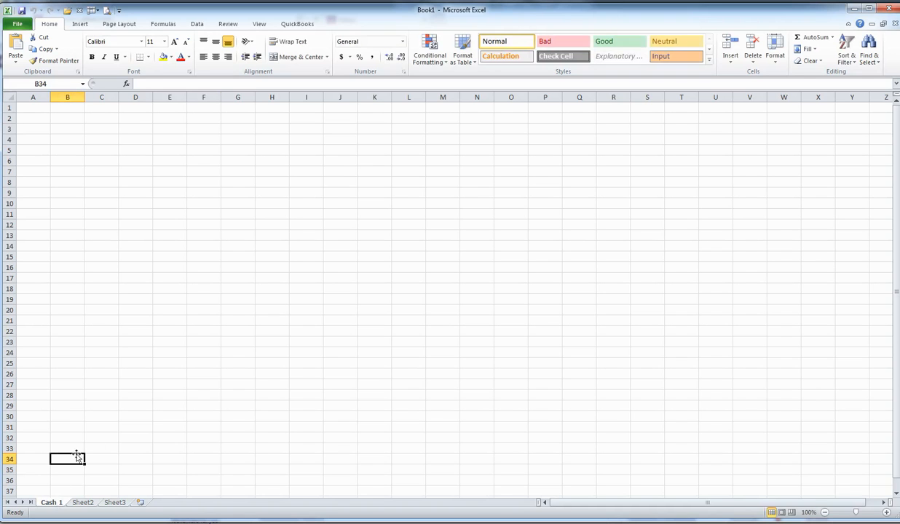
Set the tab color of the Cash 1 worksheet to the orange theme color.
right_click(52, 505)
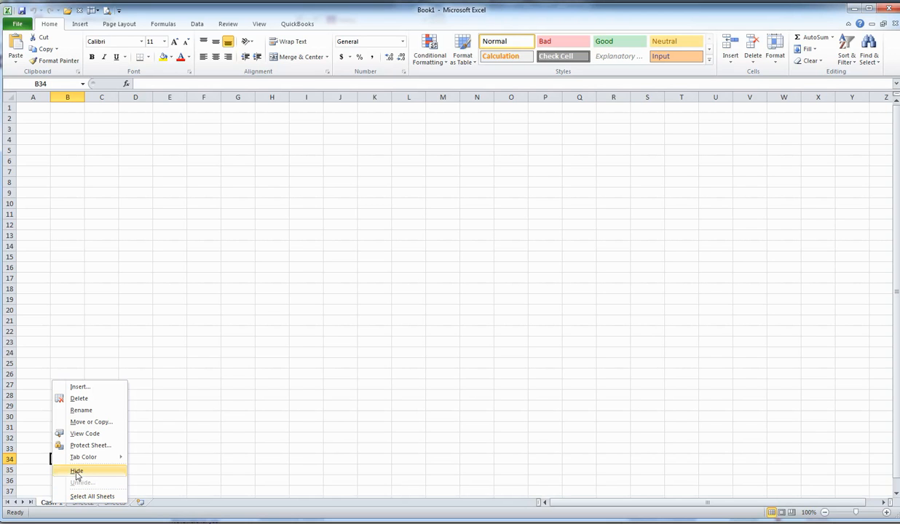
mouse_move(80, 463)
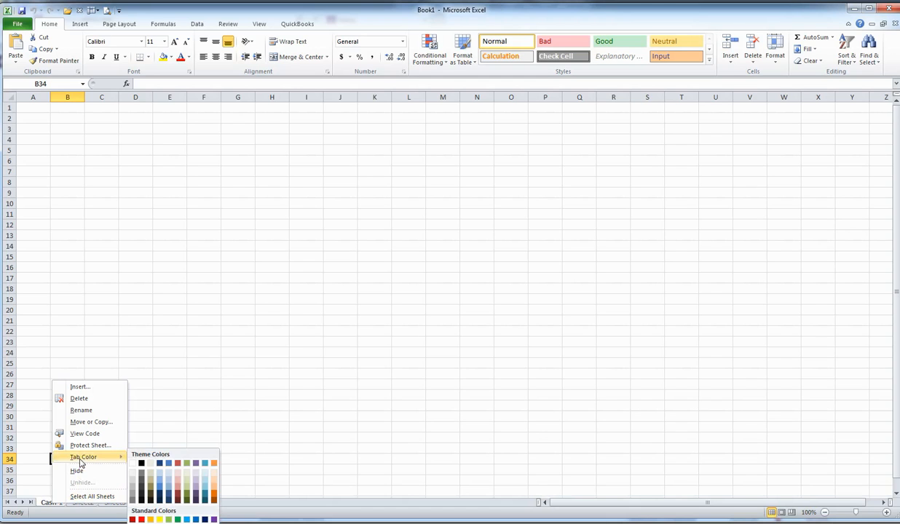
click(215, 462)
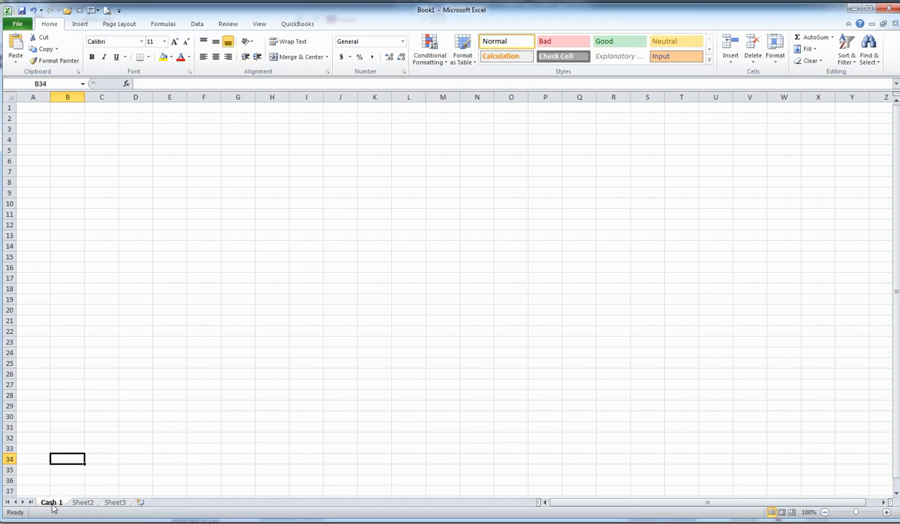
right_click(52, 498)
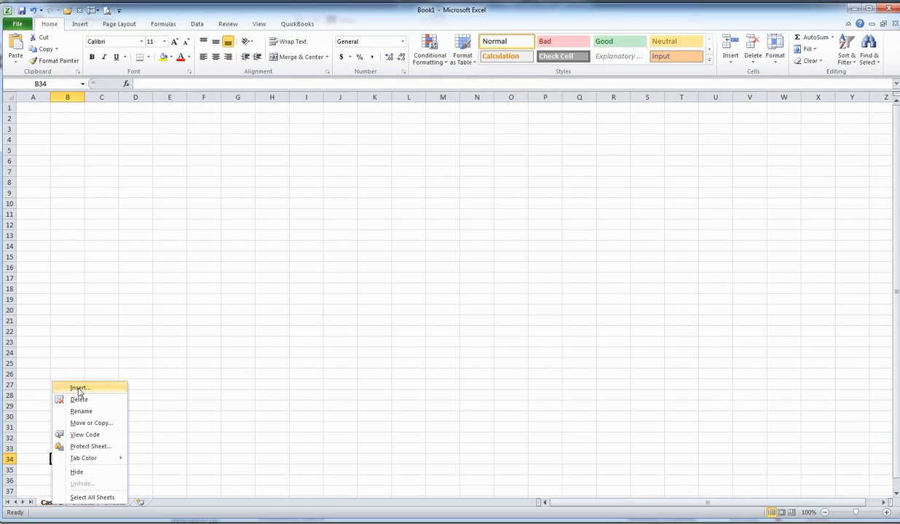
click(277, 436)
right_click(49, 501)
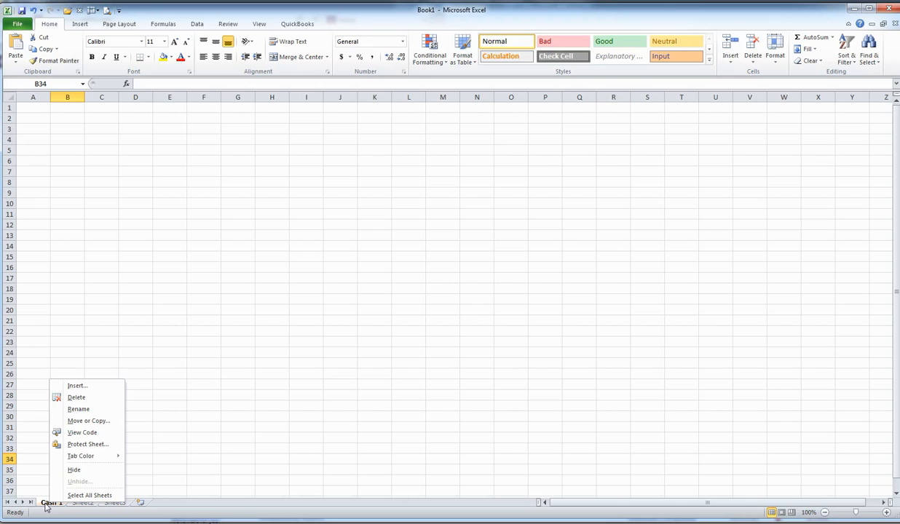
click(45, 505)
Enter the numbers 1, 2 and 3 in cells C3 to C5 of the Cash 1 worksheet.
click(103, 129)
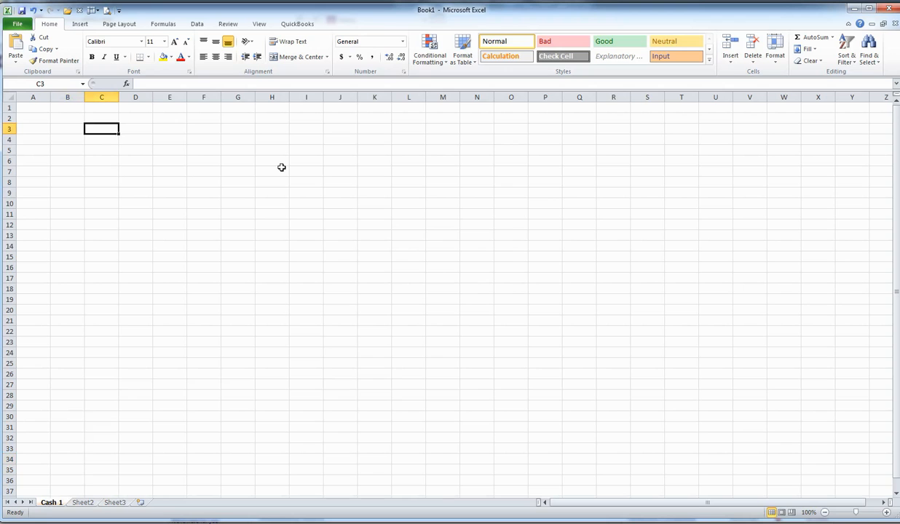
text(1)
key(Return)
text(2)
key(Return)
text(3)
key(Return)
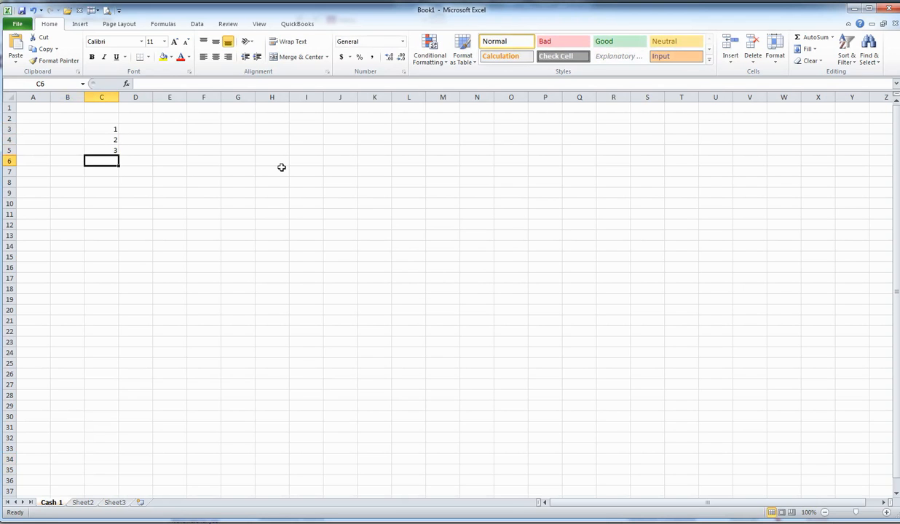
Select cells C3 to C5 and view the customization options of the status bar.
click(109, 129)
drag(109, 129, 110, 151)
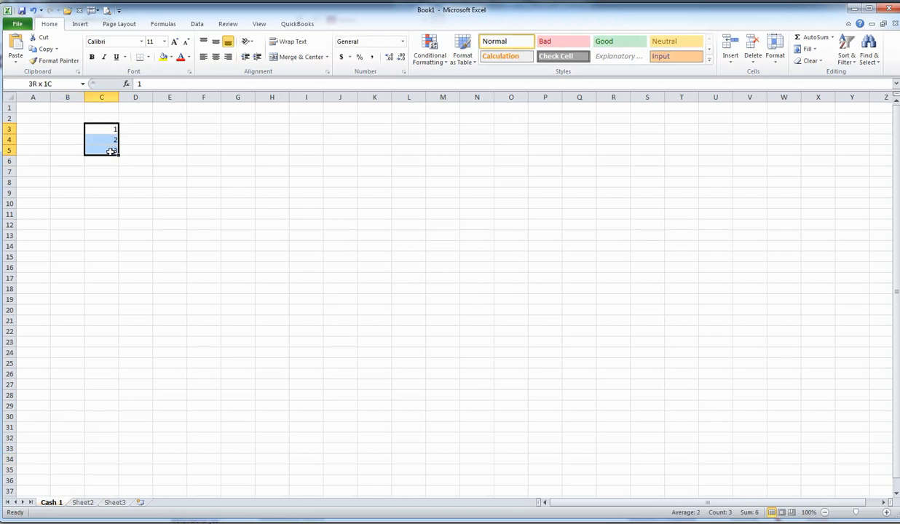
drag(110, 151, 111, 150)
drag(110, 128, 111, 153)
right_click(653, 514)
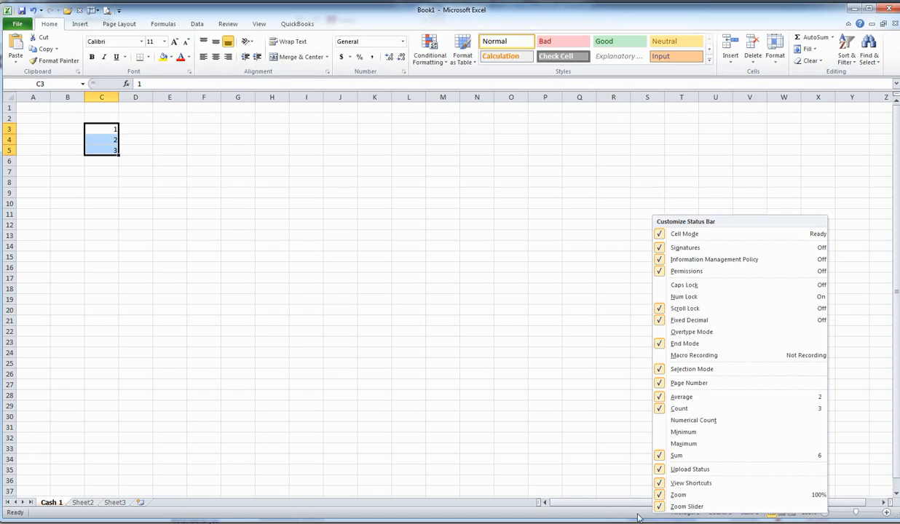
Review the available status bar display options once more and close the list without changing any of them.
right_click(638, 517)
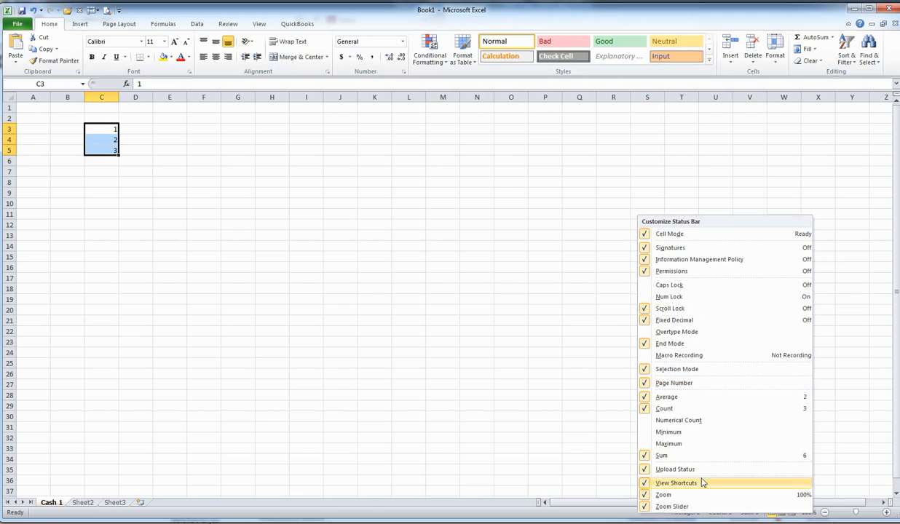
click(558, 456)
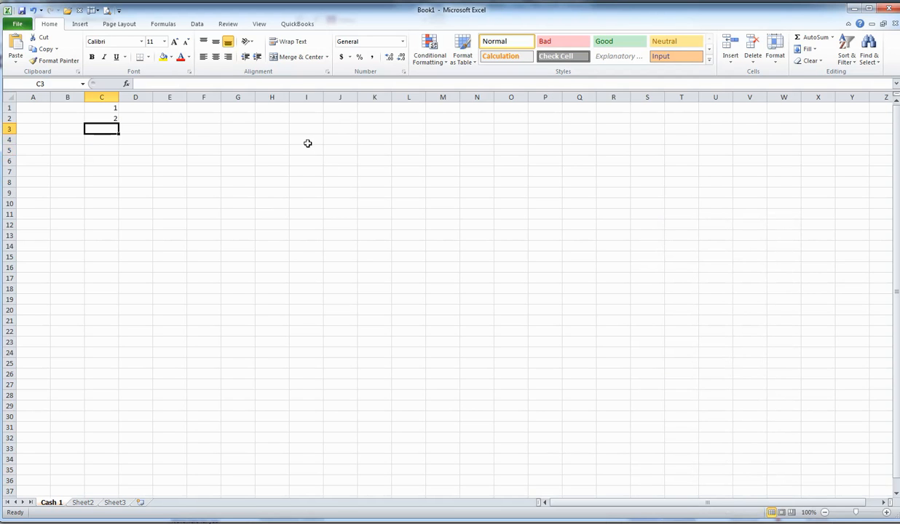
Copy the numbers in cells C1 and C2 and paste them directly below, starting at cell C3.
click(111, 109)
drag(113, 110, 115, 117)
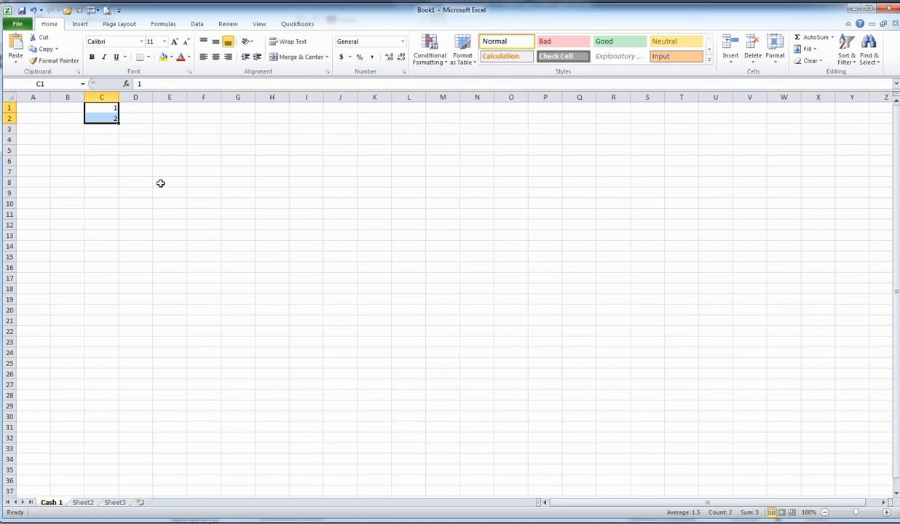
right_click(110, 114)
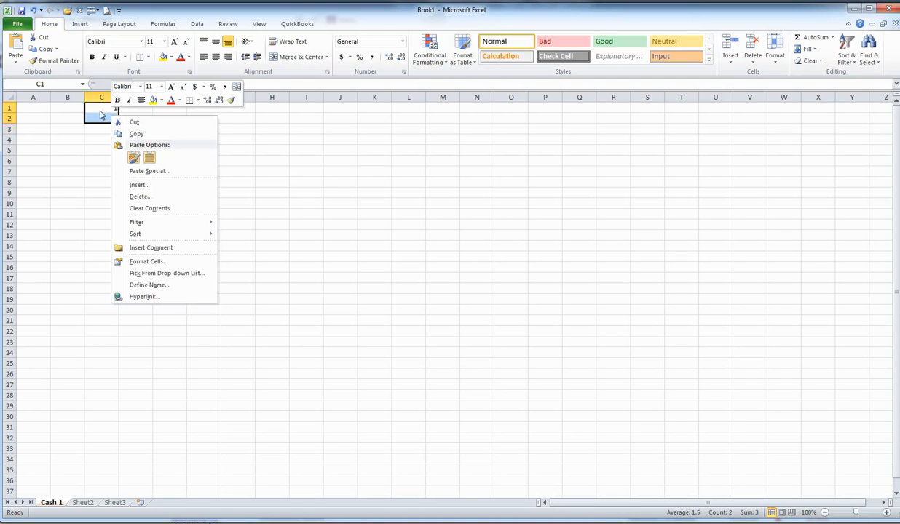
drag(100, 106, 105, 116)
right_click(107, 118)
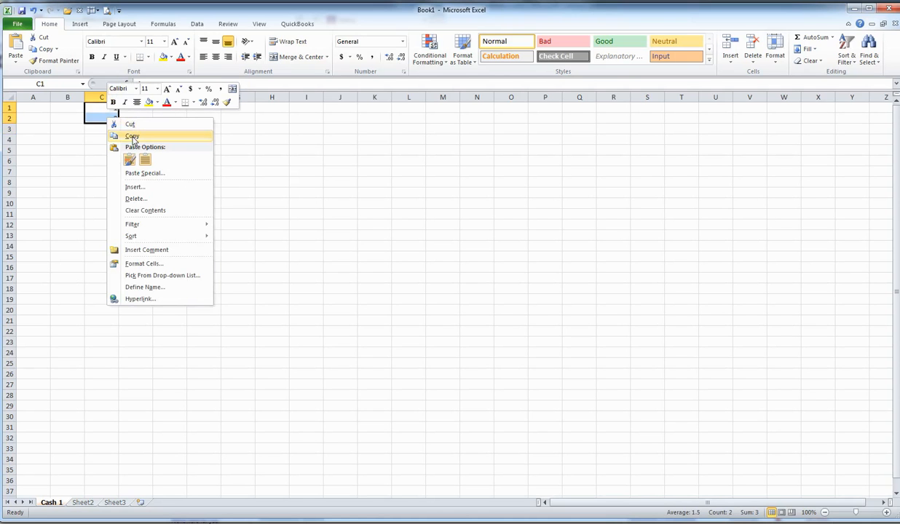
click(132, 138)
click(104, 129)
right_click(107, 129)
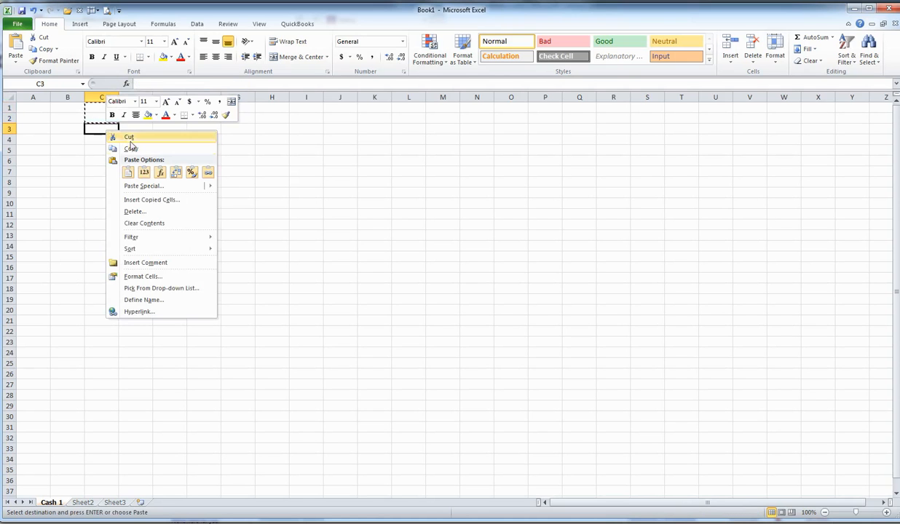
click(128, 172)
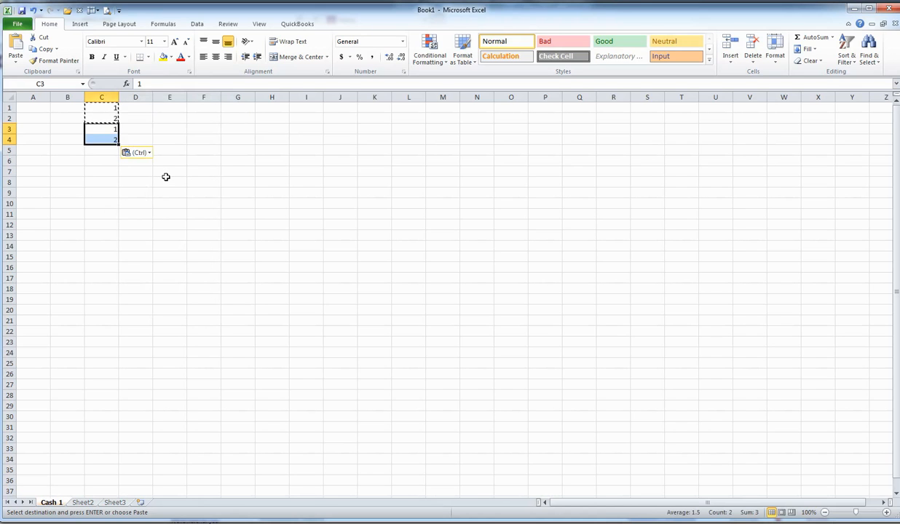
Delete the pasted numbers in cells C3 and C4 as well as the number in cell C2.
drag(115, 131, 114, 140)
key(Delete)
drag(104, 108, 107, 117)
click(113, 117)
key(Delete)
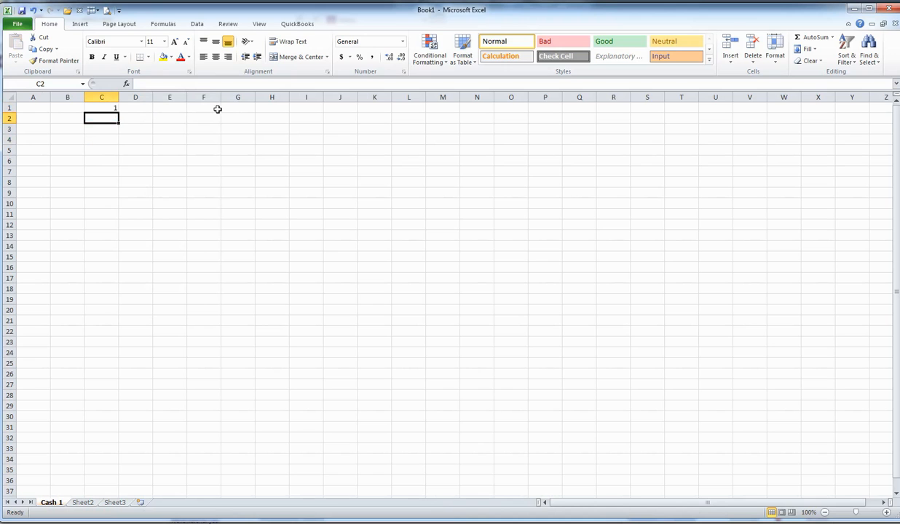
Try to fill the value of cell C1 down to row 8, and clear cells C2 to D8.
click(113, 108)
drag(118, 112, 125, 187)
drag(117, 118, 122, 187)
key(Delete)
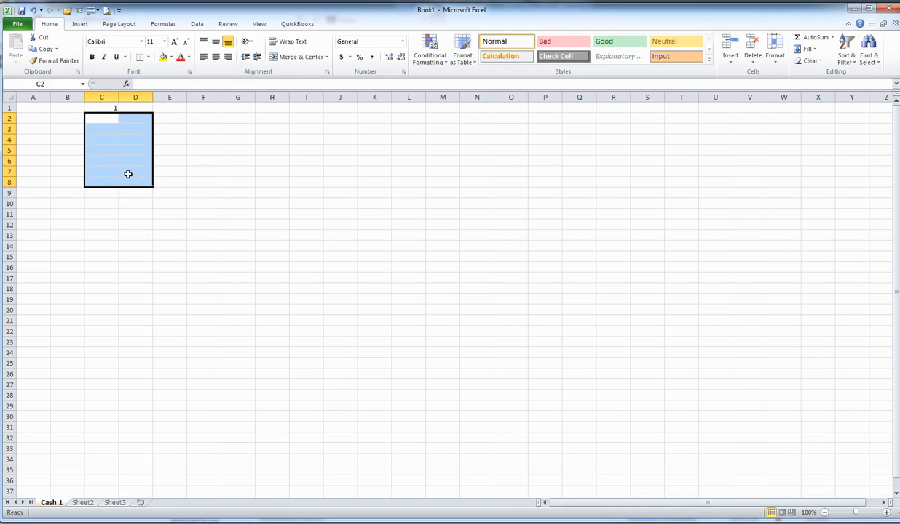
Fill the value 1 from cell C1 down the column through cell C8.
click(106, 115)
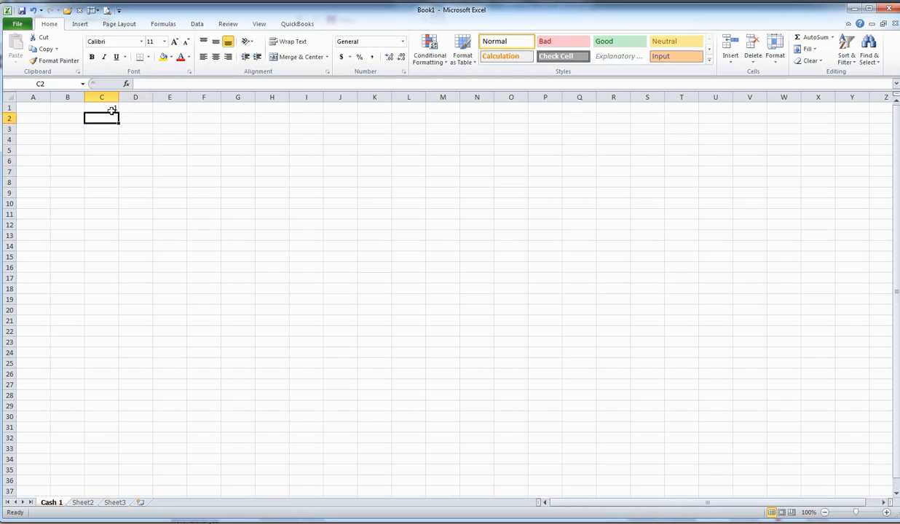
click(111, 109)
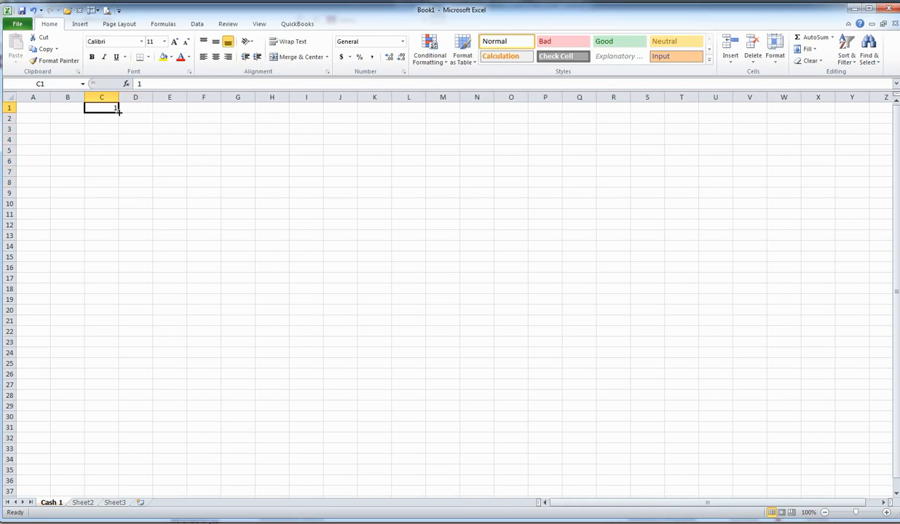
drag(119, 111, 119, 190)
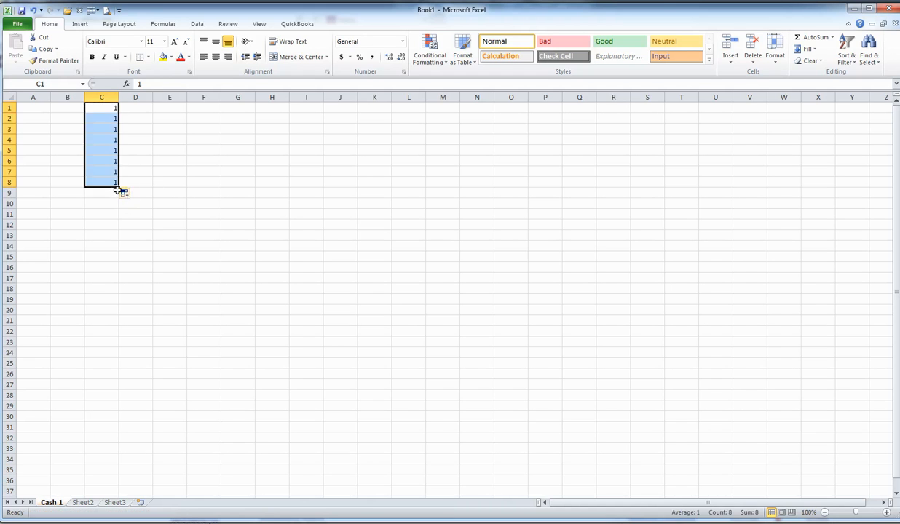
Clear the filled values in cells C2 to C8 and enter 2 in cell C2.
drag(109, 119, 115, 180)
key(Delete)
click(98, 118)
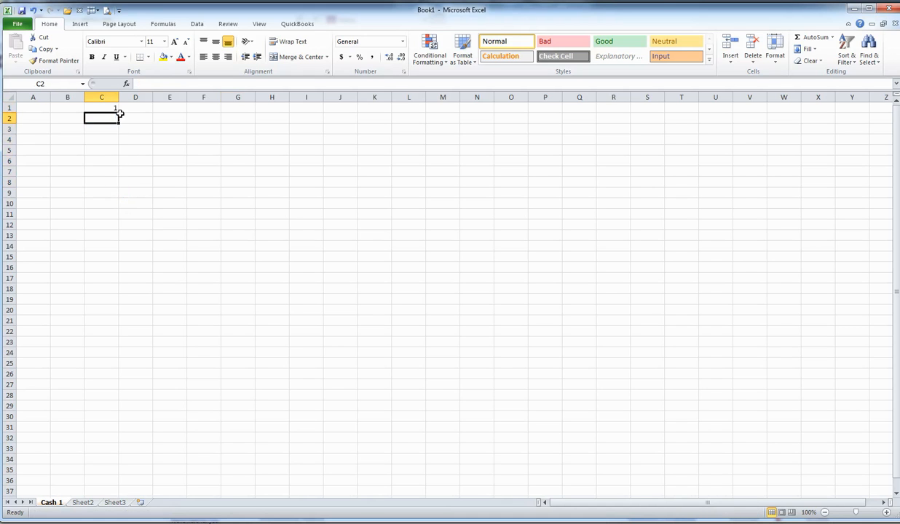
text(2)
key(Return)
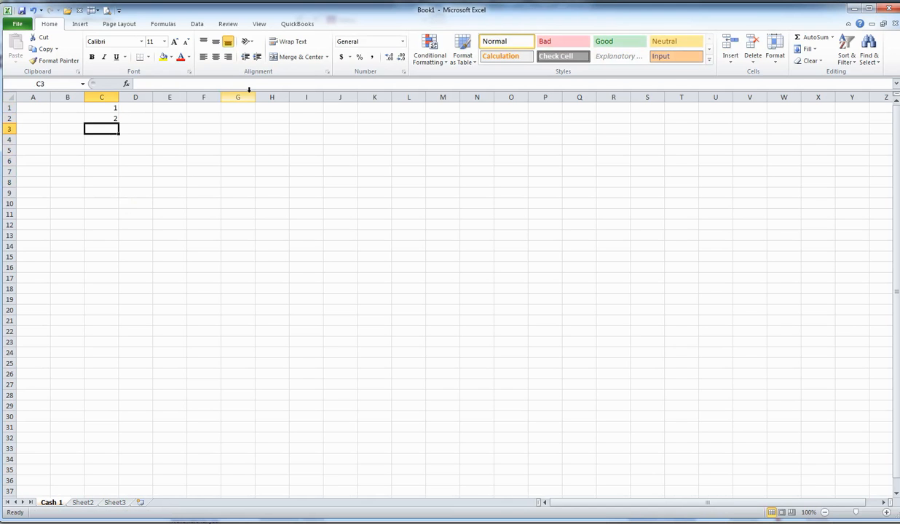
Extend the number series from cells C1 and C2 down through cell C11 using the fill handle.
drag(109, 109, 108, 116)
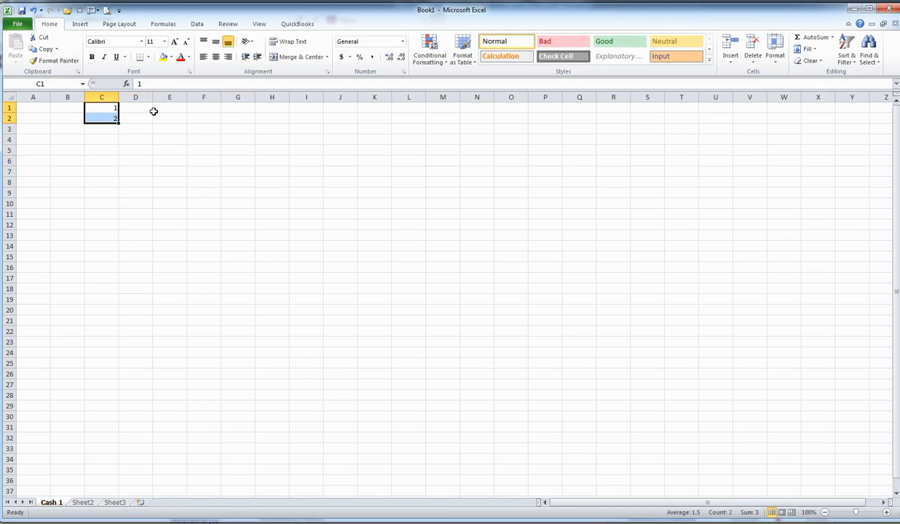
click(112, 109)
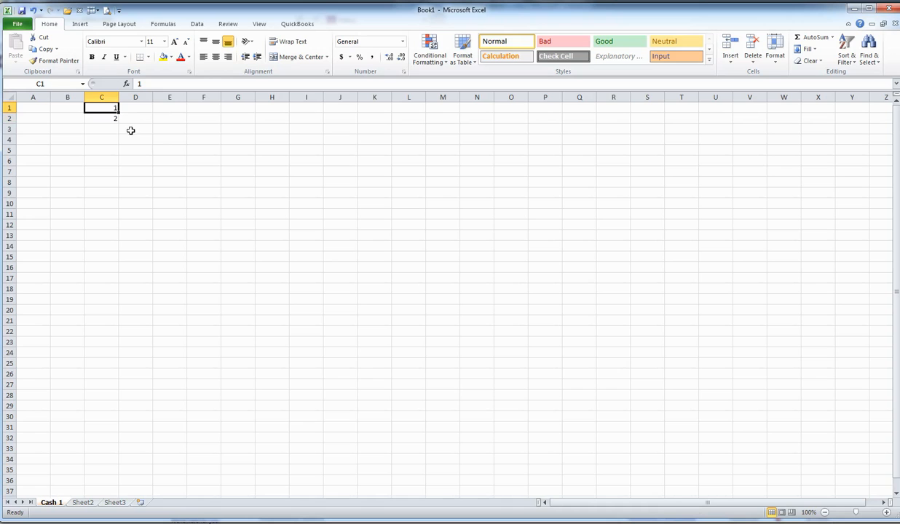
click(107, 113)
click(109, 128)
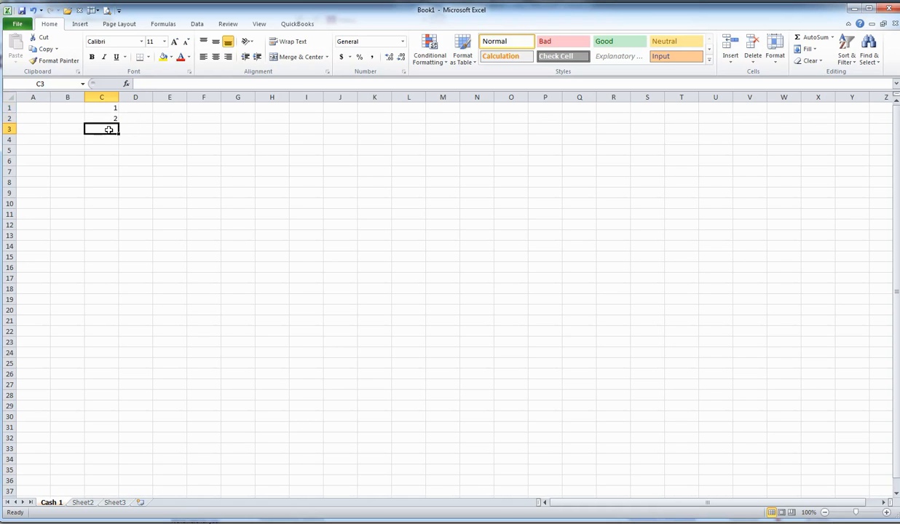
drag(111, 108, 115, 117)
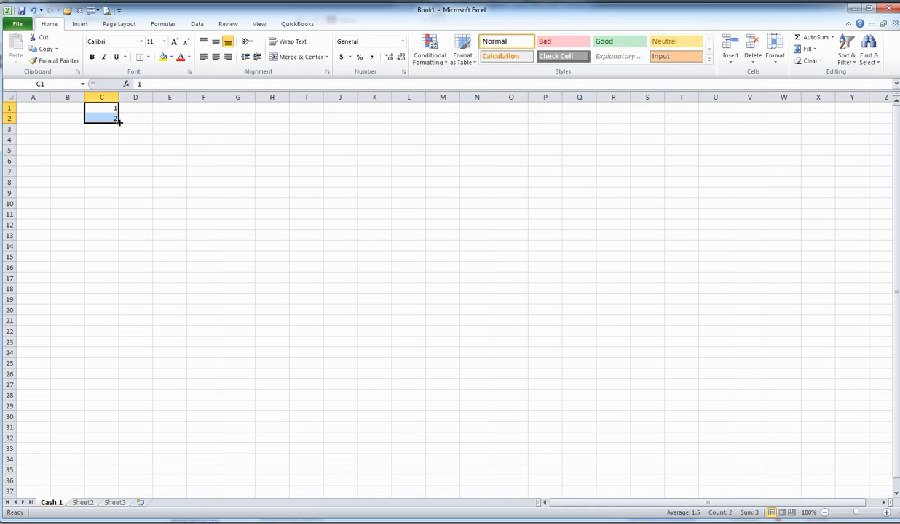
drag(118, 122, 123, 222)
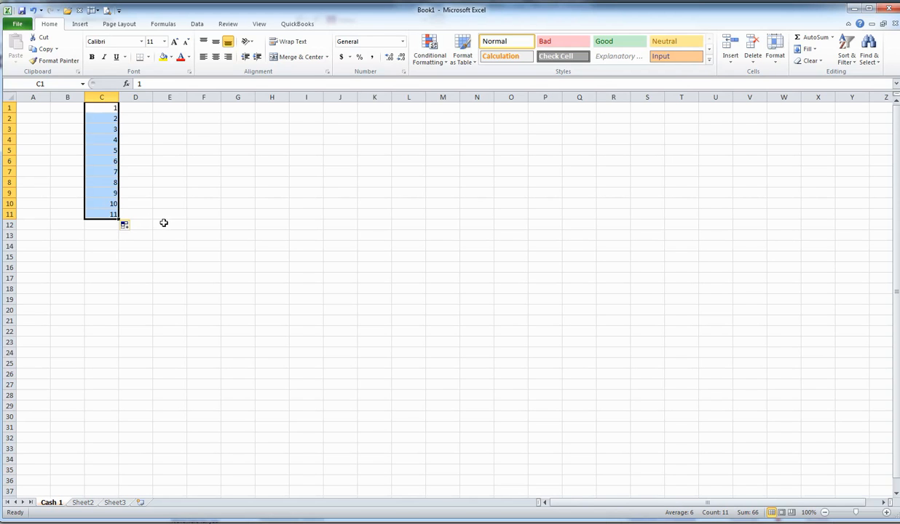
Clear cells C3 to C11 and paste a copy of cells C1 and C2 starting at cell C3.
drag(103, 124, 108, 215)
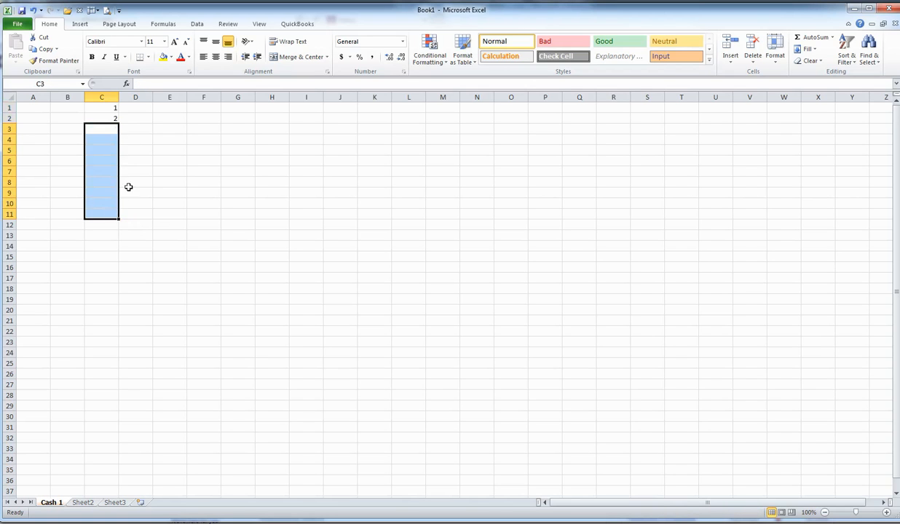
key(Delete)
drag(114, 106, 111, 115)
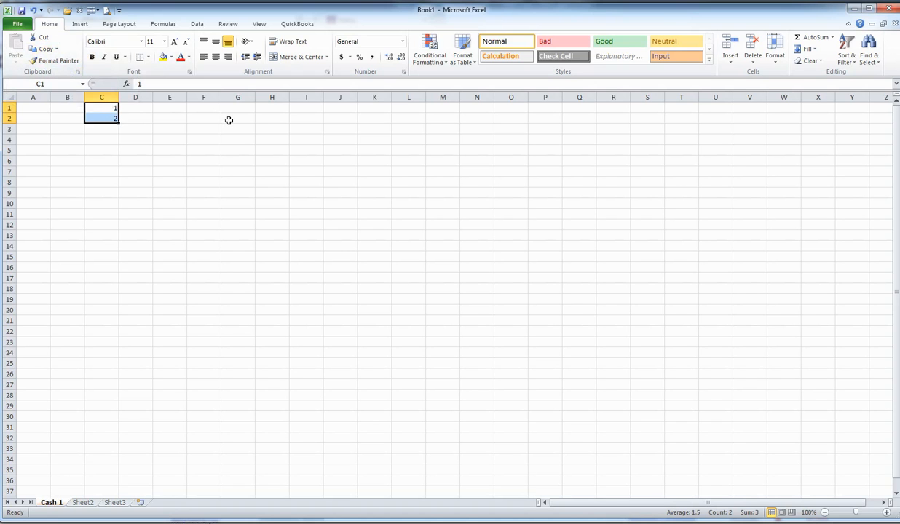
key(ctrl+c)
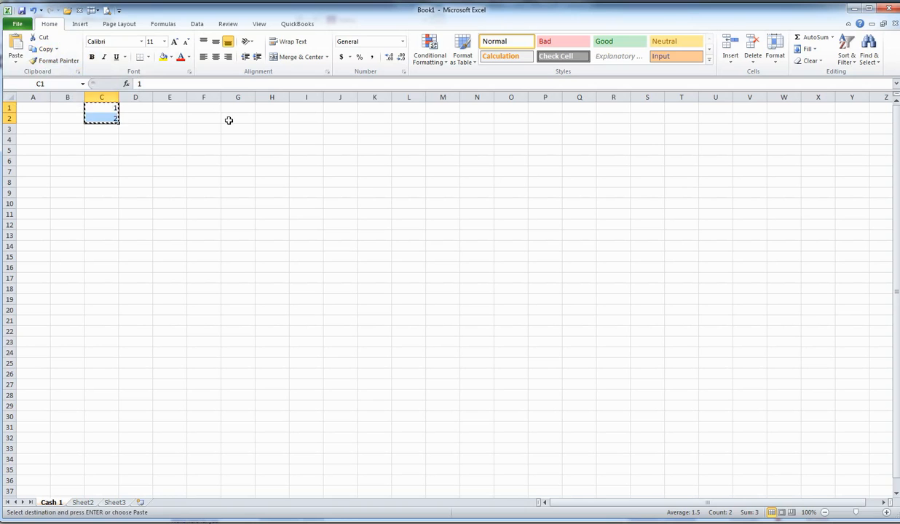
click(100, 129)
key(ctrl+v)
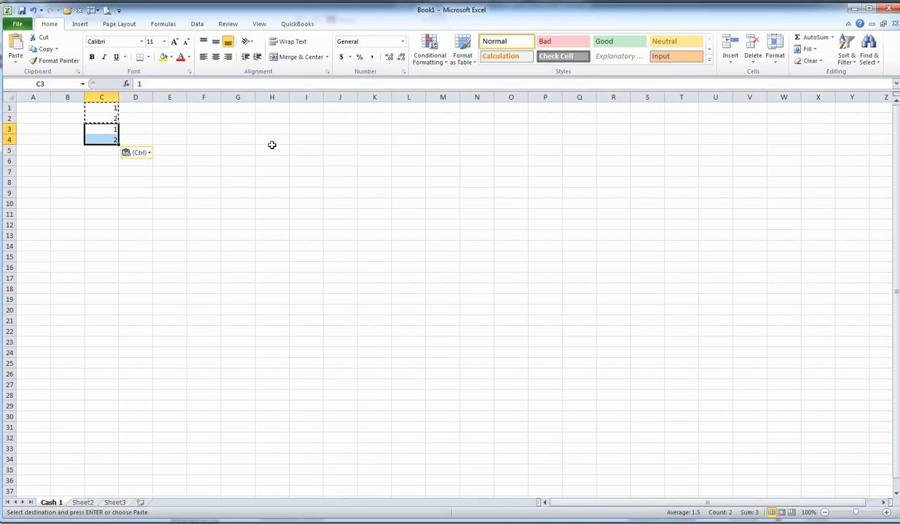
Clear the pasted numbers below cell C2 and extend the 1, 2 series down through cell C5.
key(Escape)
drag(111, 129, 124, 154)
key(Delete)
Replace the numbers in cells C1 and C2 with the month names Jan and Feb.
click(107, 106)
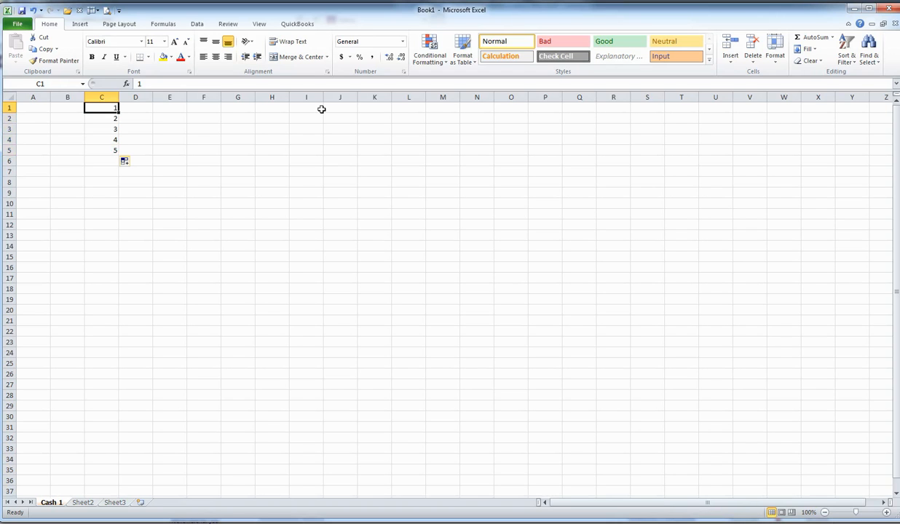
text(Jan)
key(Return)
text(Feb)
key(Return)
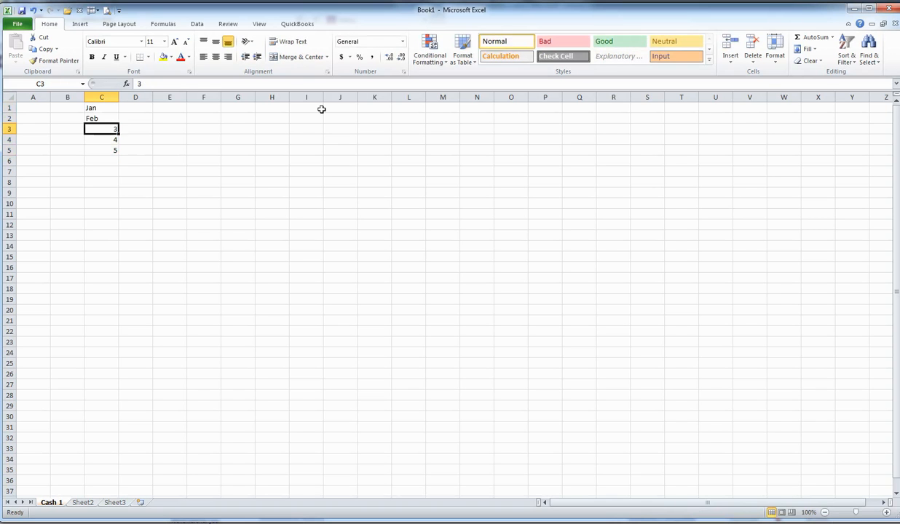
Extend the month series from cells C1 and C2 down through Dec in cell C12 and select the whole list.
drag(98, 109, 107, 118)
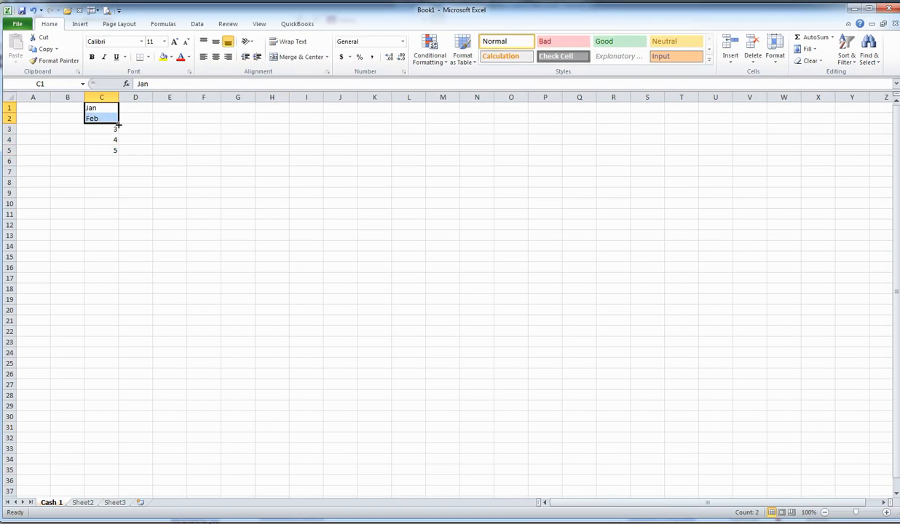
drag(118, 126, 124, 230)
drag(100, 106, 107, 225)
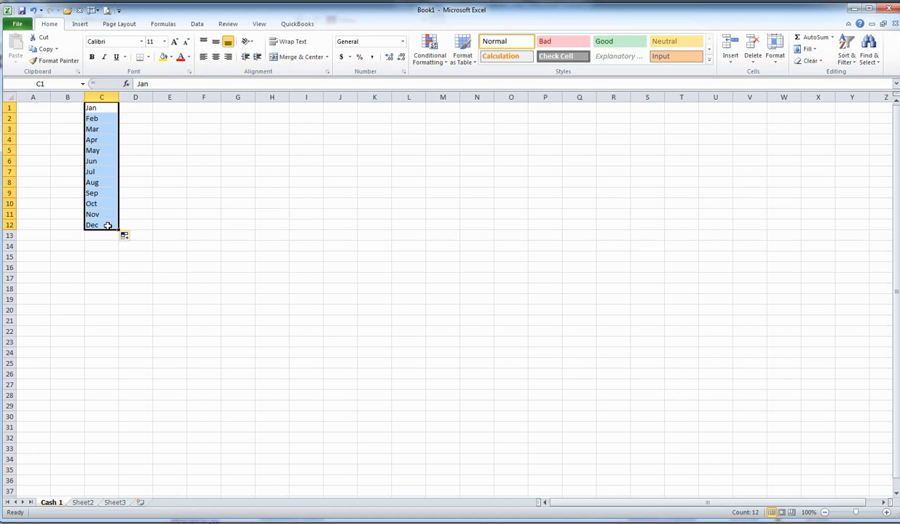
Jump from cell C1 through the end of the month list to the worksheet's last row, and return to cell A1.
click(111, 108)
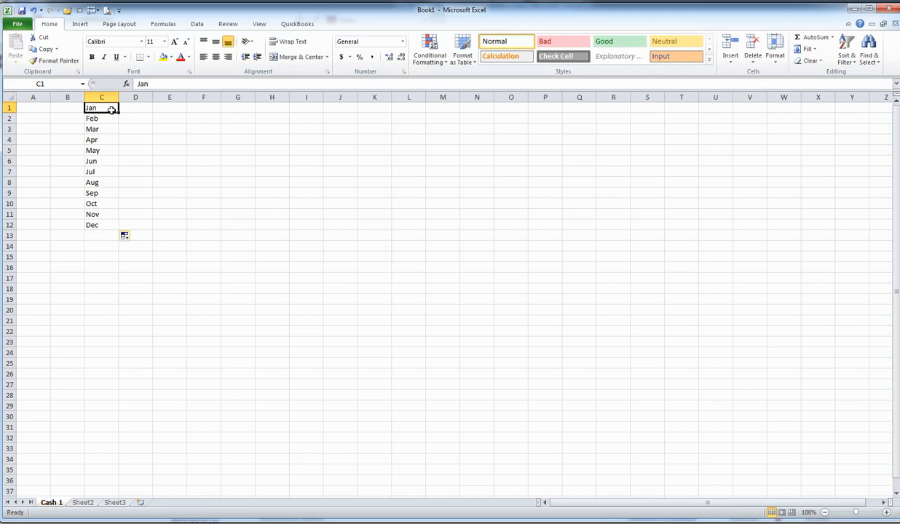
key(ctrl+Down)
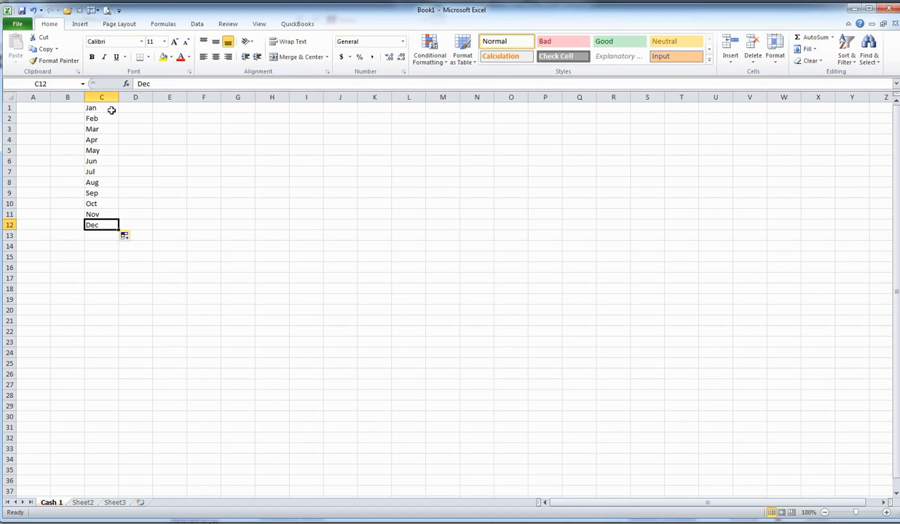
key(ctrl+Down)
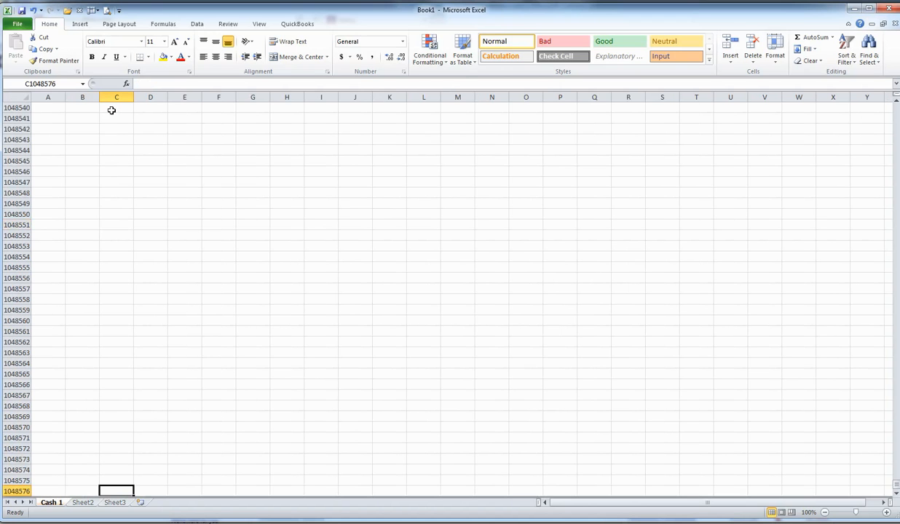
click(7, 492)
click(71, 491)
click(54, 492)
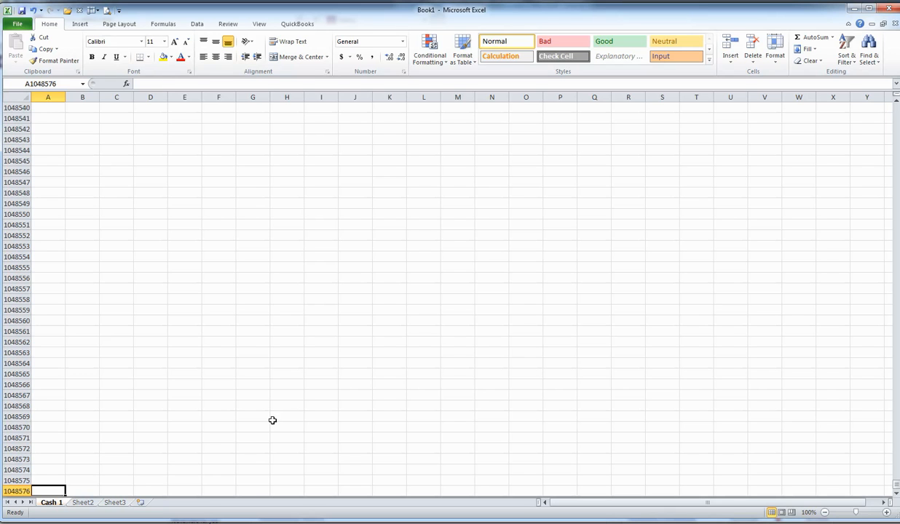
key(ctrl+Home)
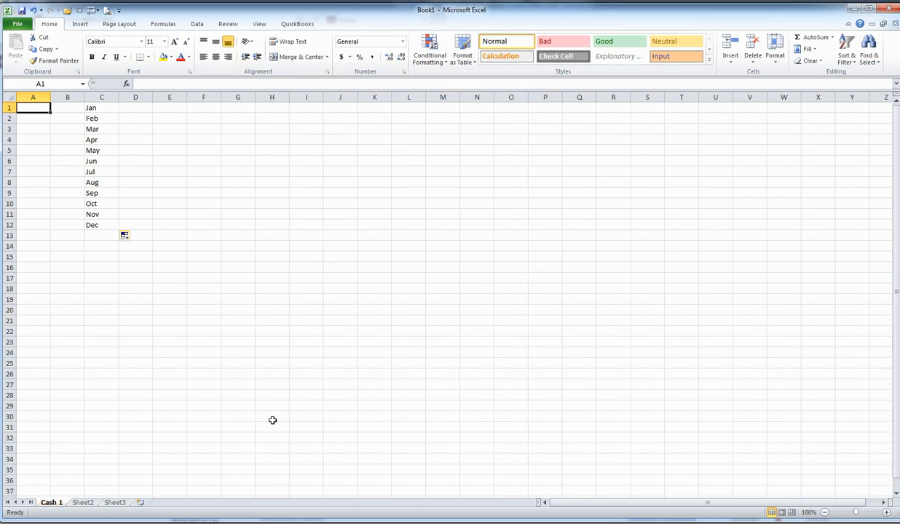